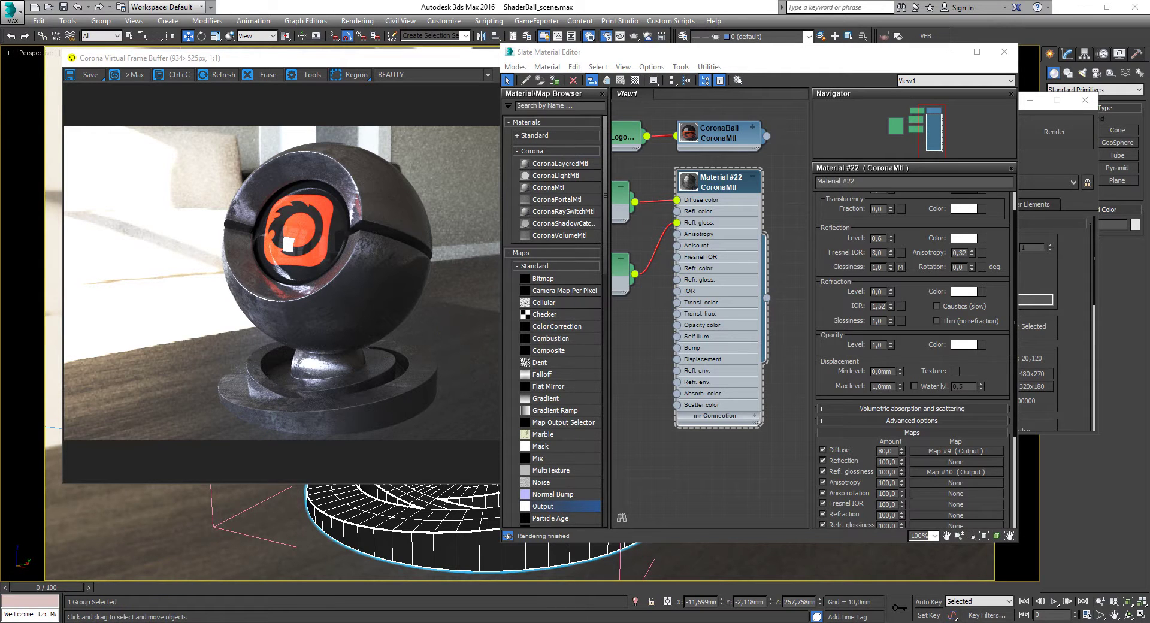
Step: Review gunmetal references in the browser: wheel, toy pistol, Sterling Charcoal wheel and Mustang GT500
{"action": "left_click", "coordinate": [54, 584]}
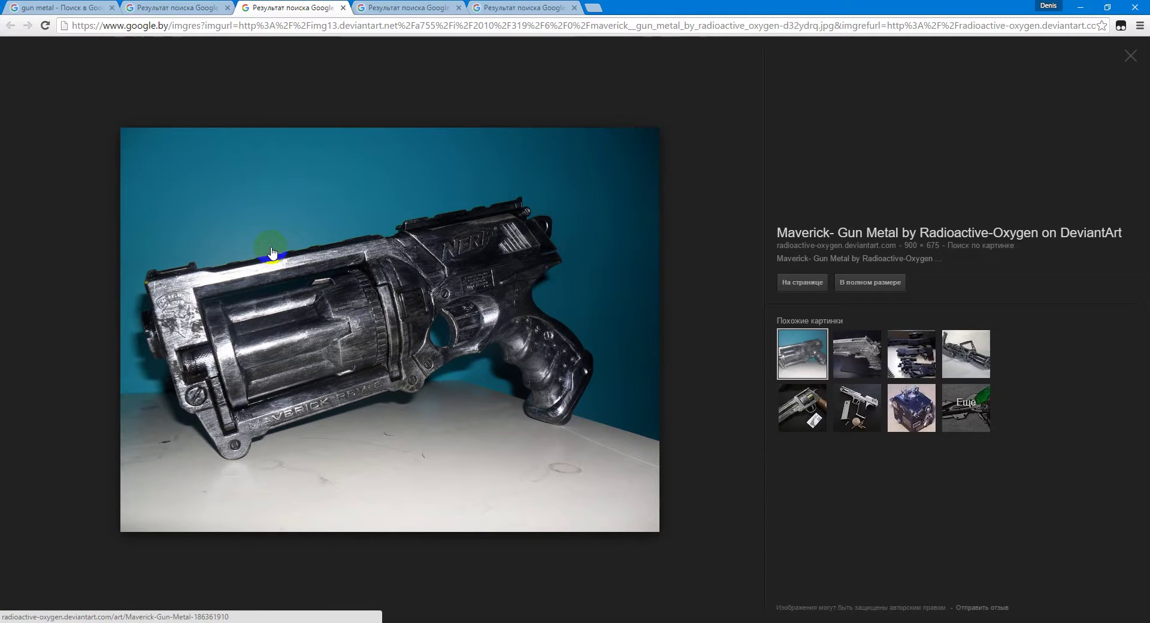
{"action": "left_click", "coordinate": [179, 6]}
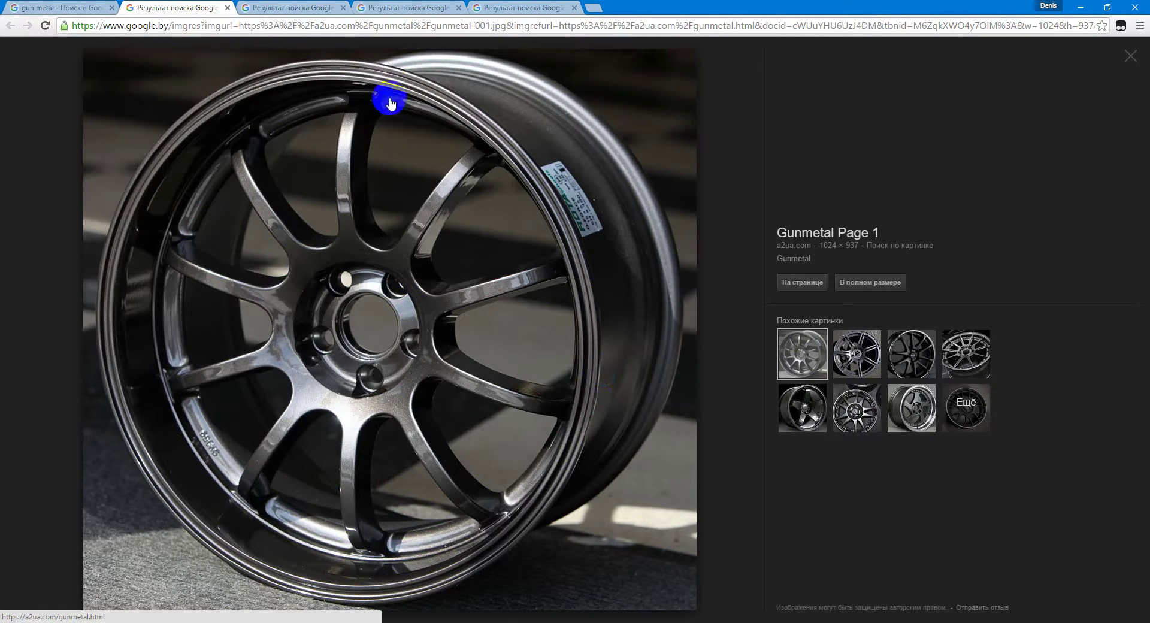
{"action": "left_click", "coordinate": [319, 5]}
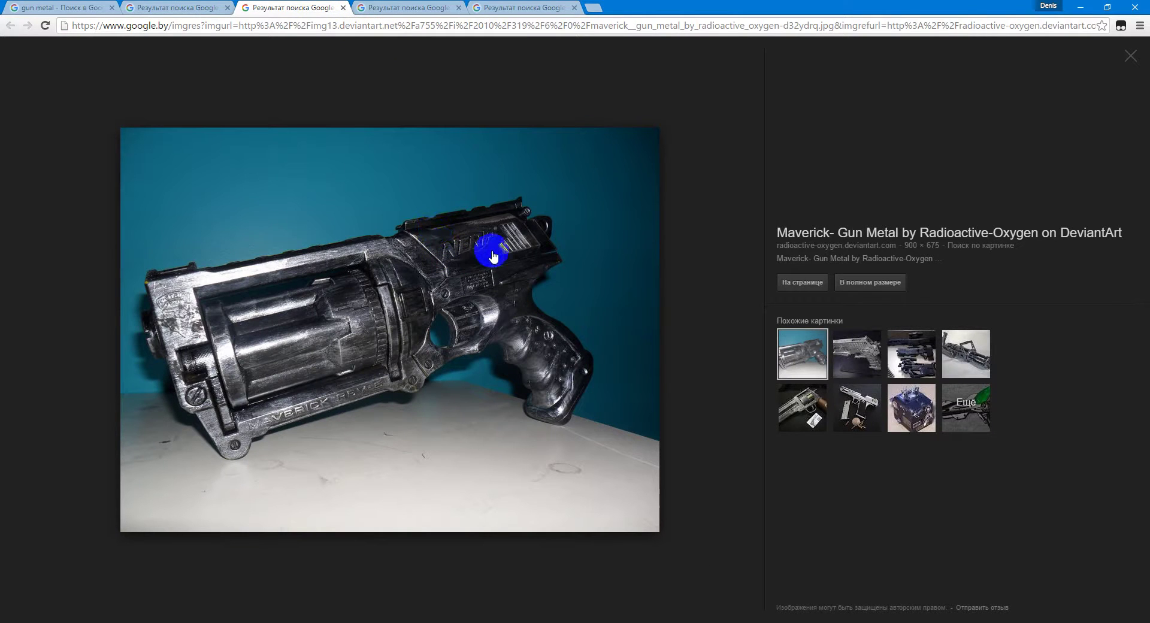
{"action": "left_click", "coordinate": [422, 5]}
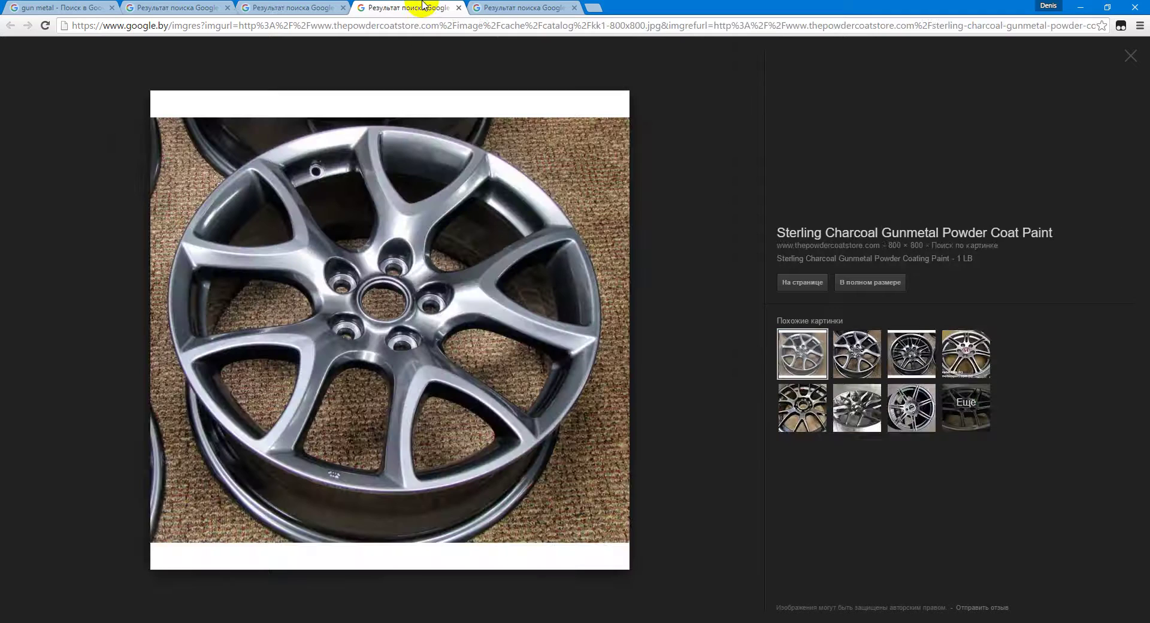
{"action": "left_click", "coordinate": [536, 6]}
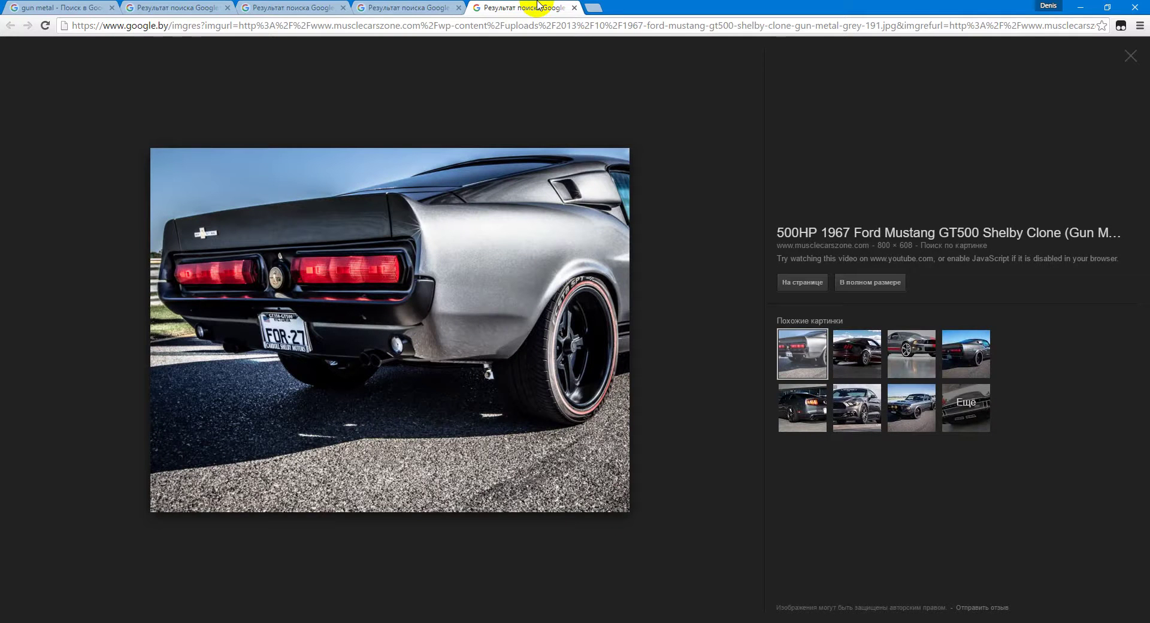
{"action": "left_click", "coordinate": [398, 6]}
Step: Delete Material #22 with Map #9 and Map #10 and add a fresh CoronaMtl node
{"action": "key", "text": "alt+Tab"}
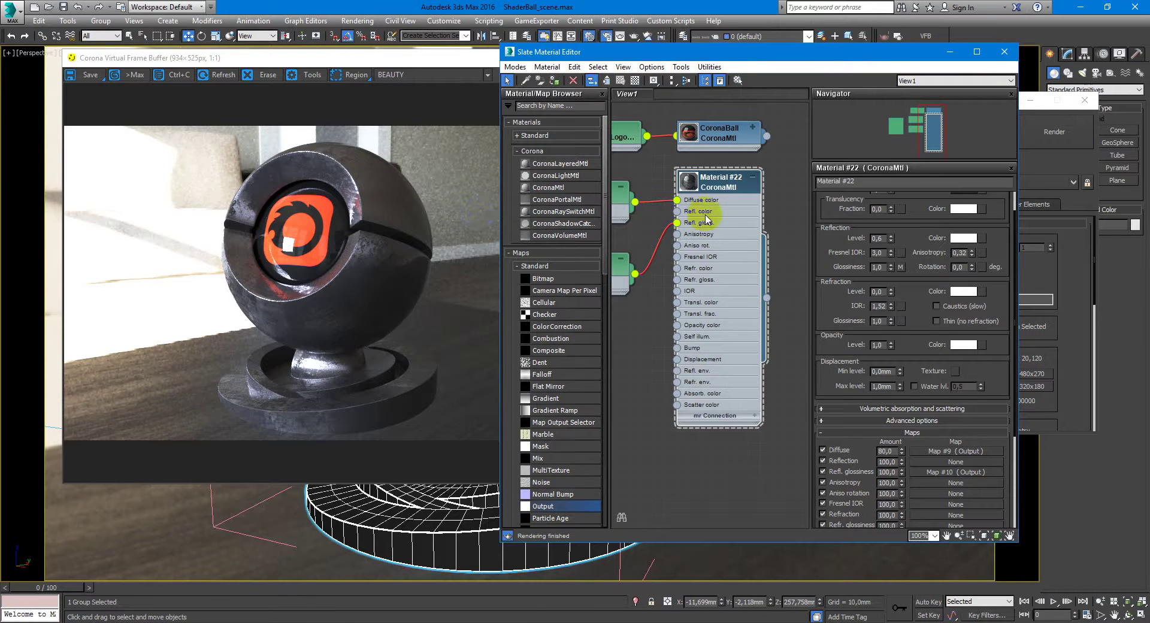
{"action": "scroll", "coordinate": [780, 257], "scroll_direction": "down", "scroll_amount": 3}
{"action": "scroll", "coordinate": [779, 257], "scroll_direction": "down", "scroll_amount": 1}
{"action": "left_click_drag", "start_coordinate": [783, 420], "coordinate": [633, 208]}
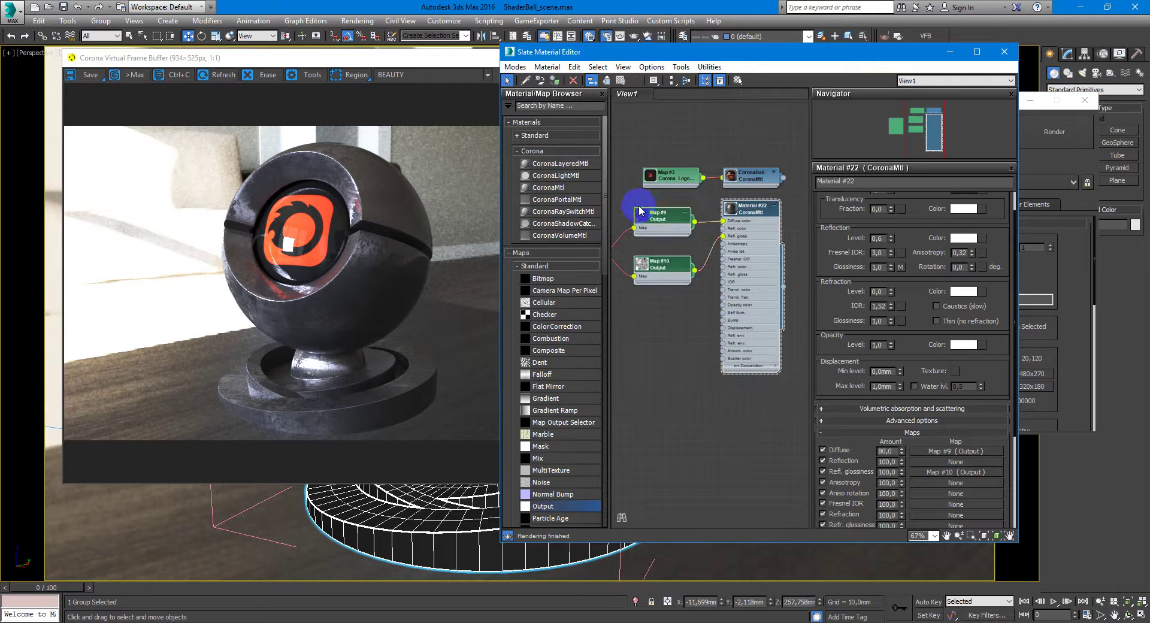
{"action": "key", "text": "Delete"}
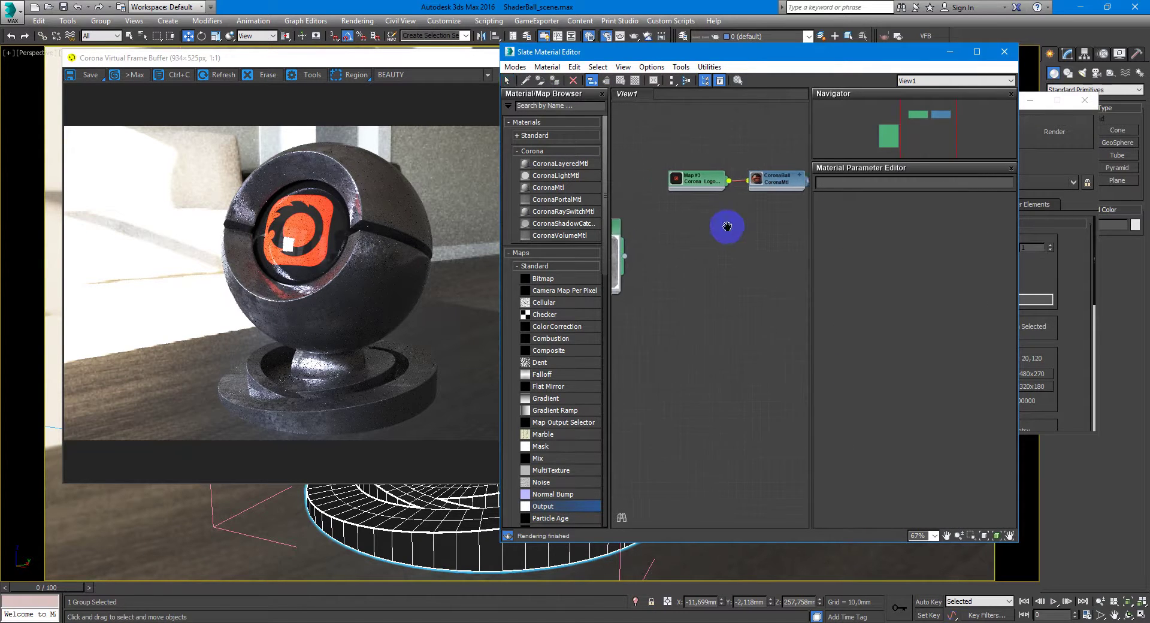
{"action": "left_click_drag", "start_coordinate": [574, 191], "coordinate": [727, 207]}
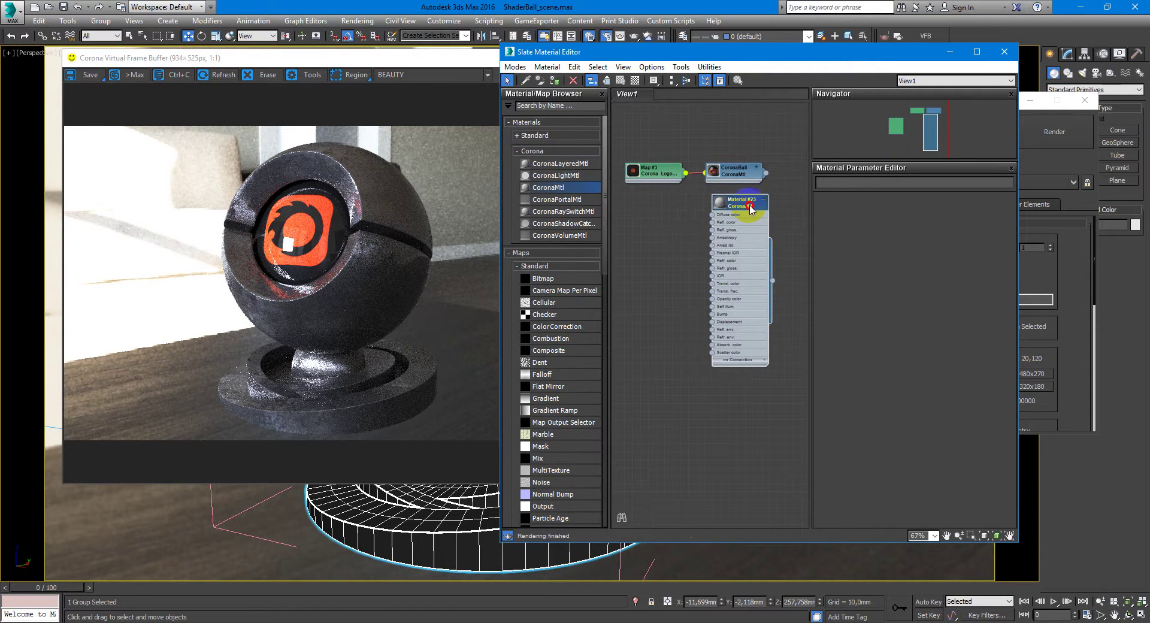
Step: Assign Material #23 to the shader ball, give it a near-black diffuse, and adjust reflection and Fresnel IOR
{"action": "double_click", "coordinate": [736, 206]}
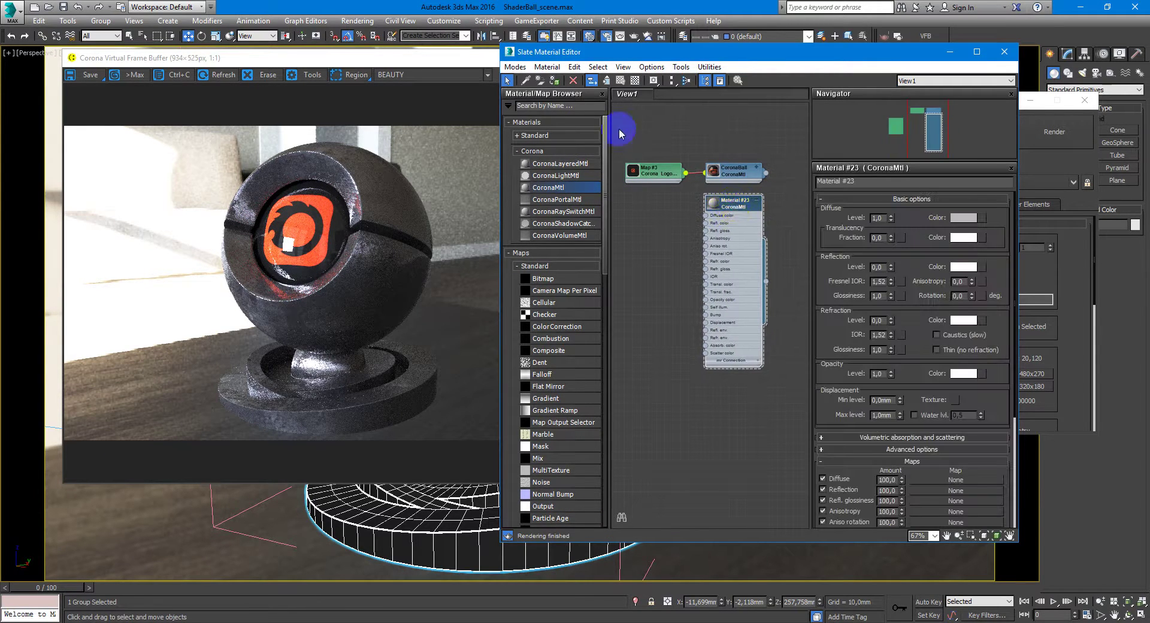
{"action": "left_click", "coordinate": [557, 81]}
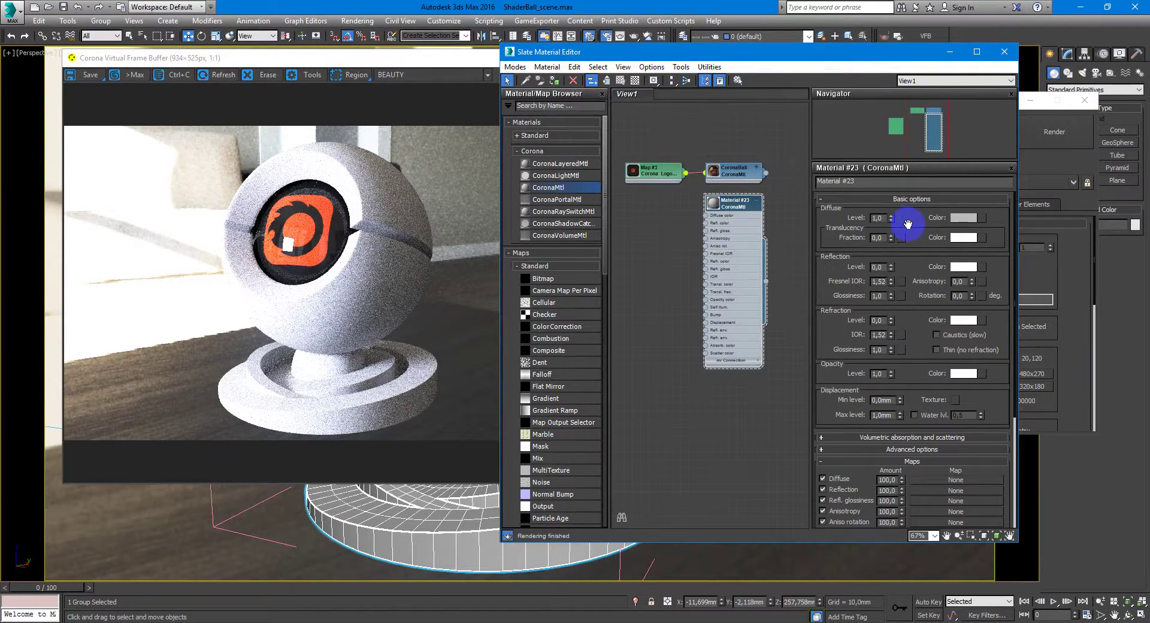
{"action": "left_click", "coordinate": [970, 223]}
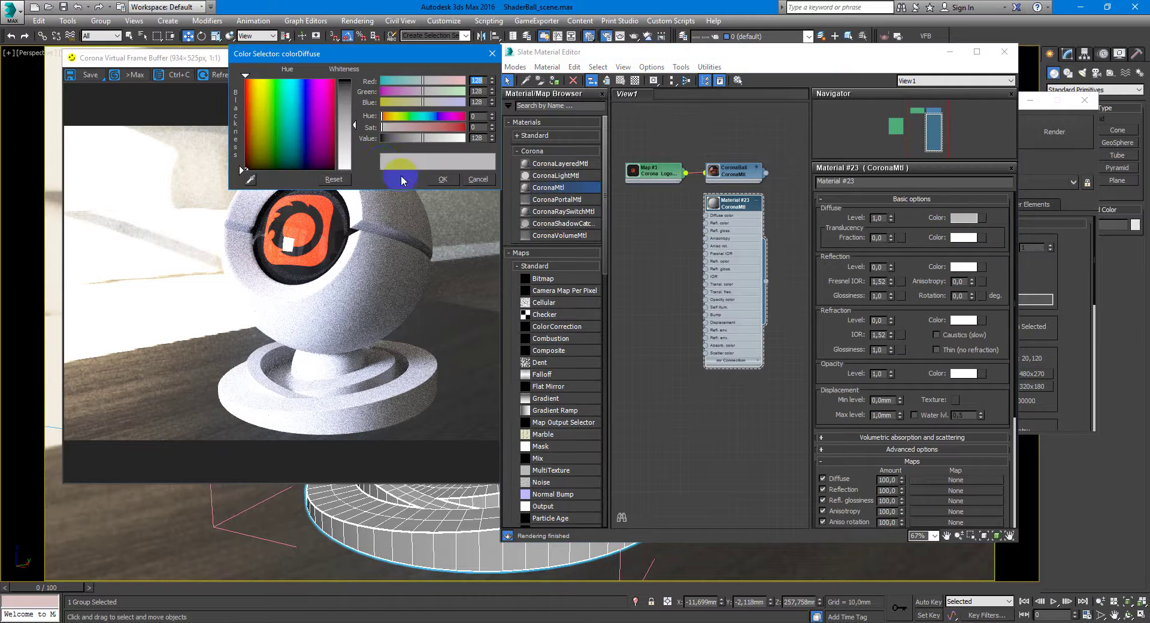
{"action": "left_click_drag", "start_coordinate": [461, 138], "coordinate": [382, 141]}
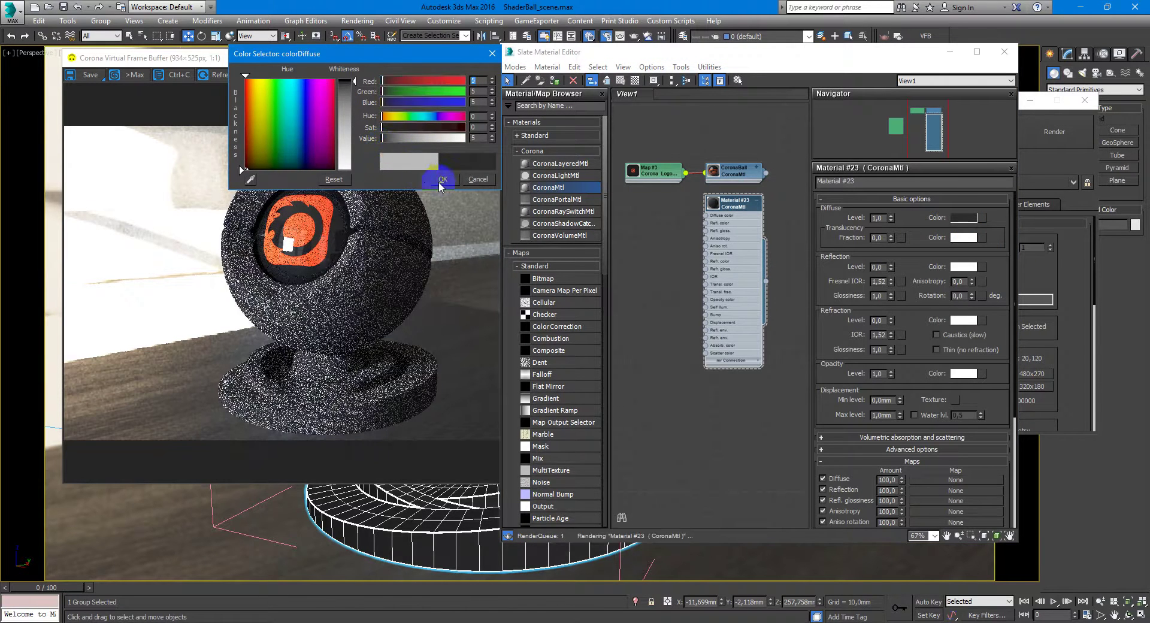
{"action": "left_click", "coordinate": [440, 181]}
{"action": "double_click", "coordinate": [878, 267]}
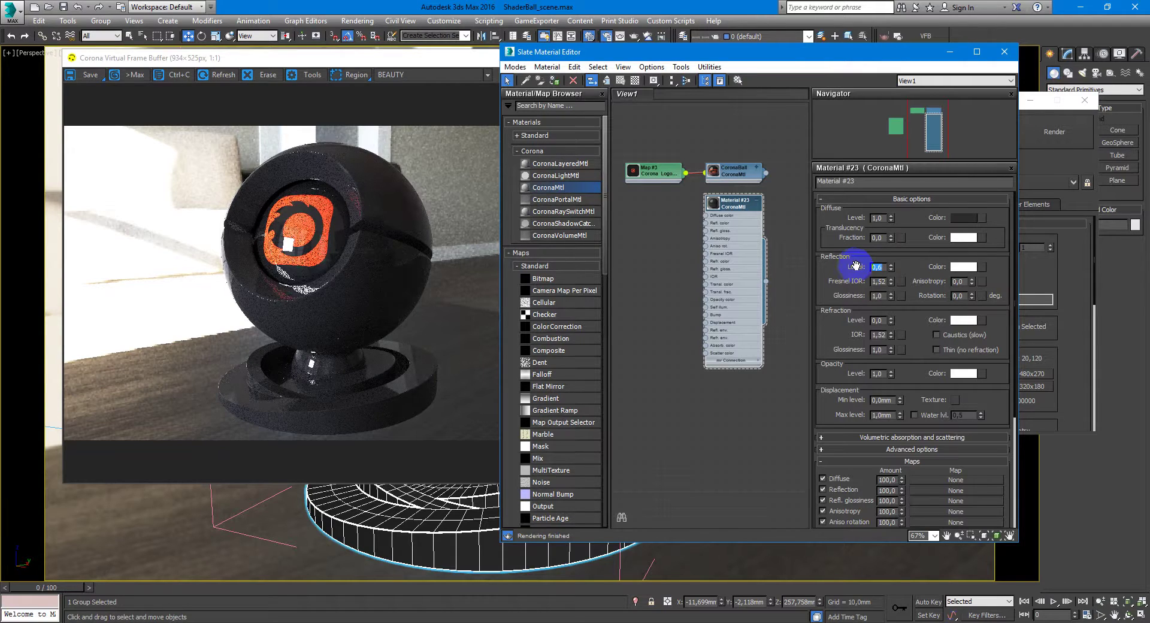
{"action": "left_click", "coordinate": [882, 282]}
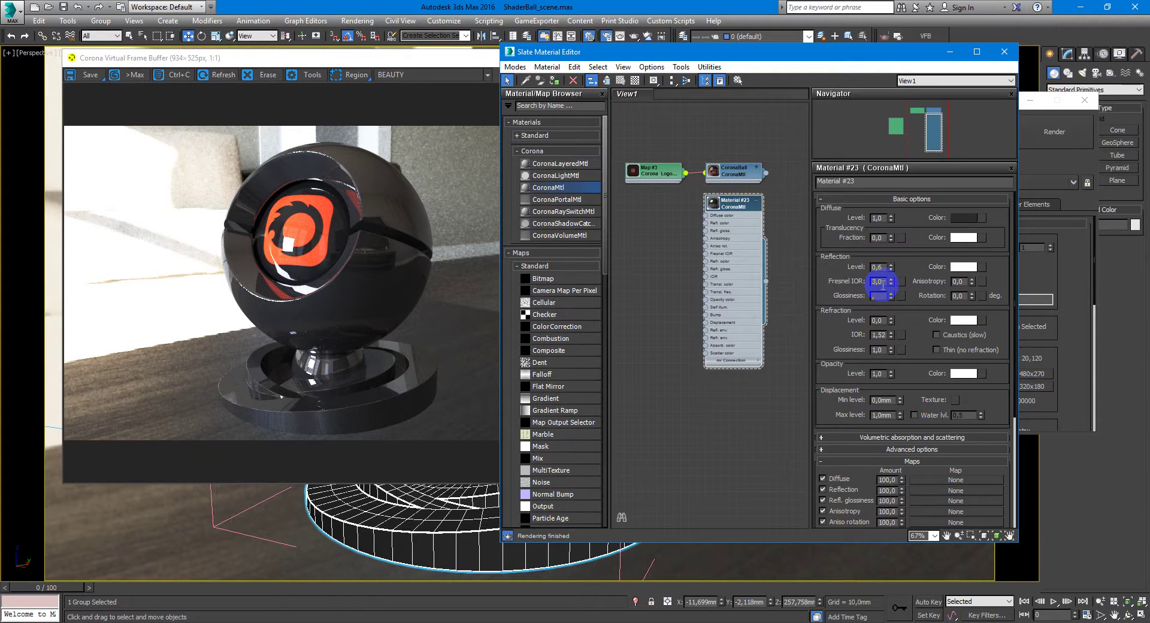
Step: Enter a reflection glossiness of 0,3, then commit a glossiness of 1,0
{"action": "type", "text": "0,3"}
{"action": "key", "text": "Return"}
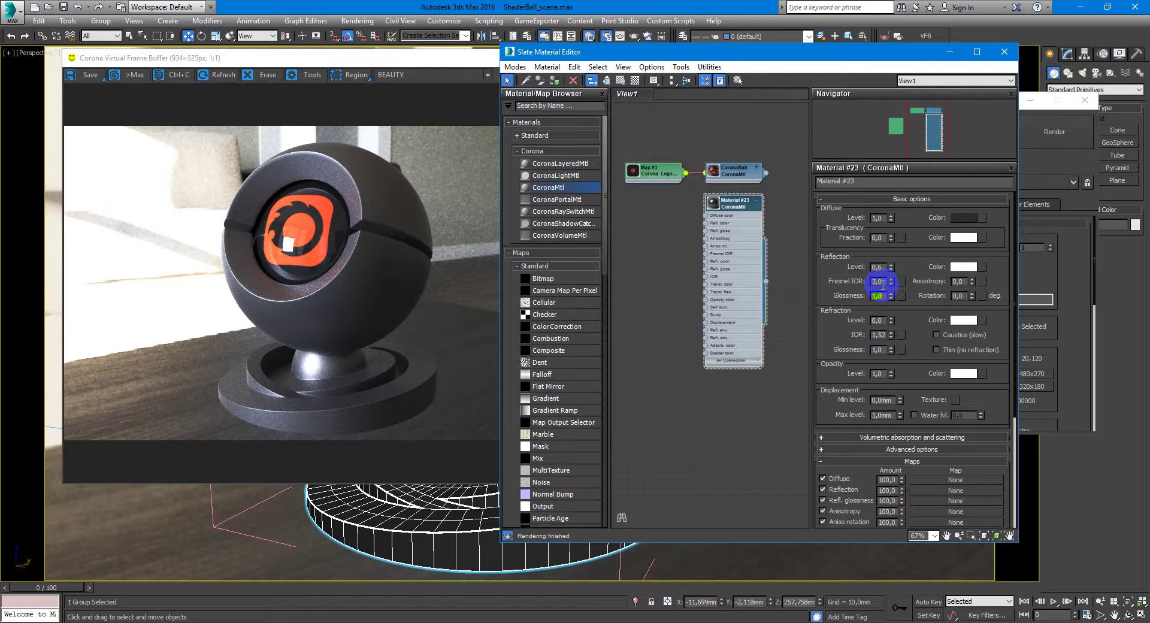
{"action": "key", "text": "Return"}
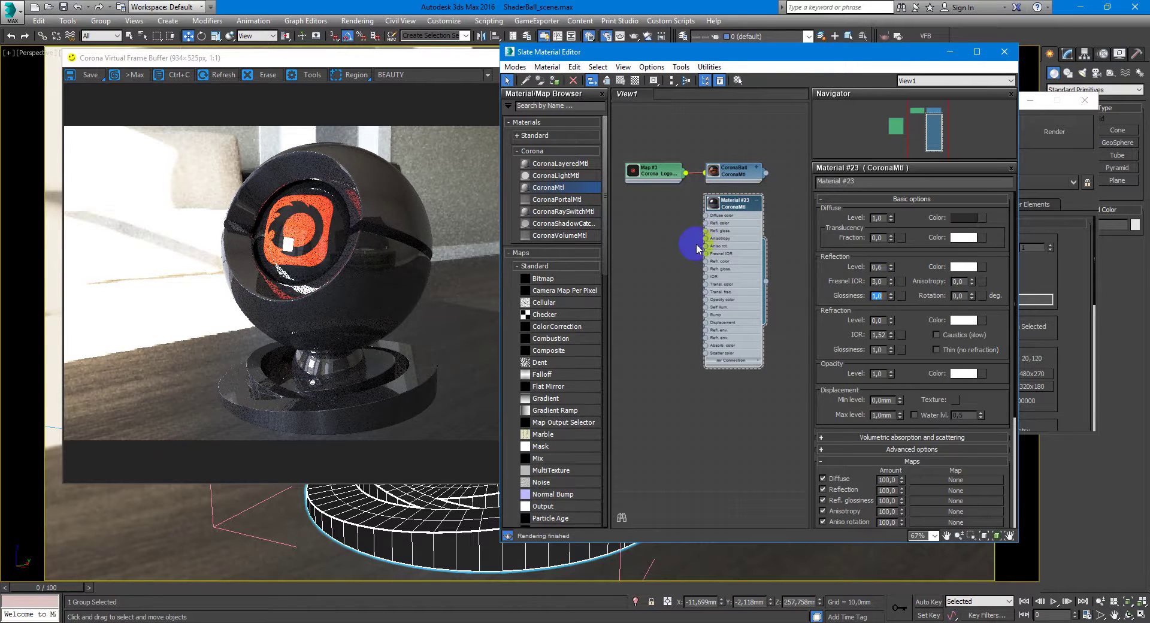
Step: Locate the MetalBare0174_2_B.jpg bitmap node and preview its metal texture image
{"action": "middle_click_drag", "start_coordinate": [692, 243], "coordinate": [757, 238]}
{"action": "double_click", "coordinate": [623, 213]}
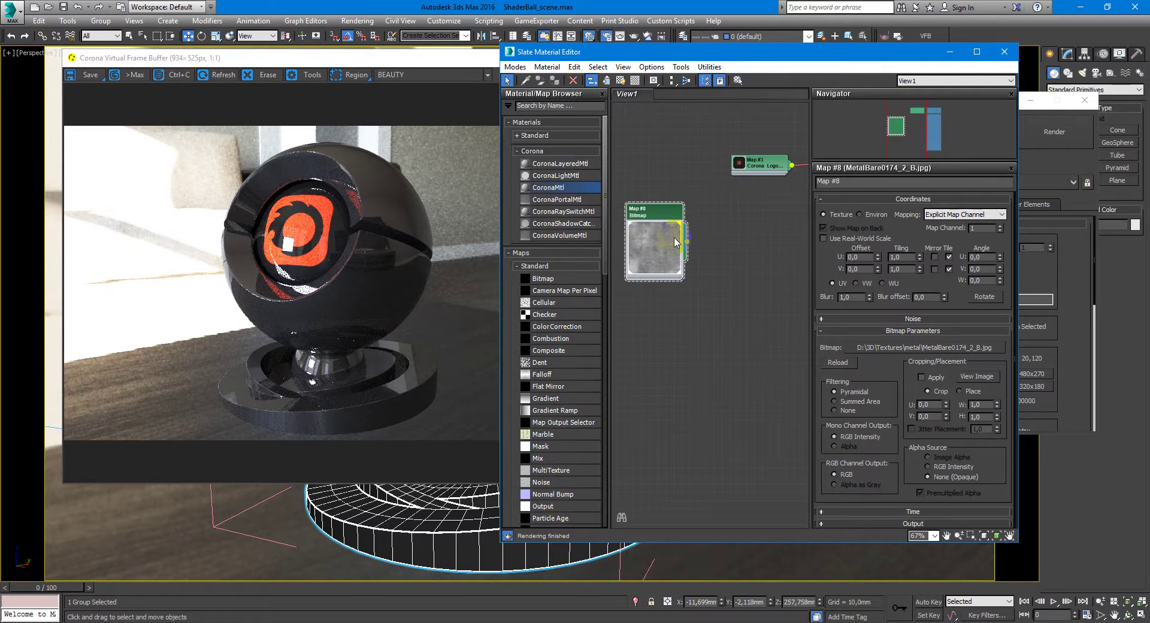
{"action": "left_click", "coordinate": [964, 374]}
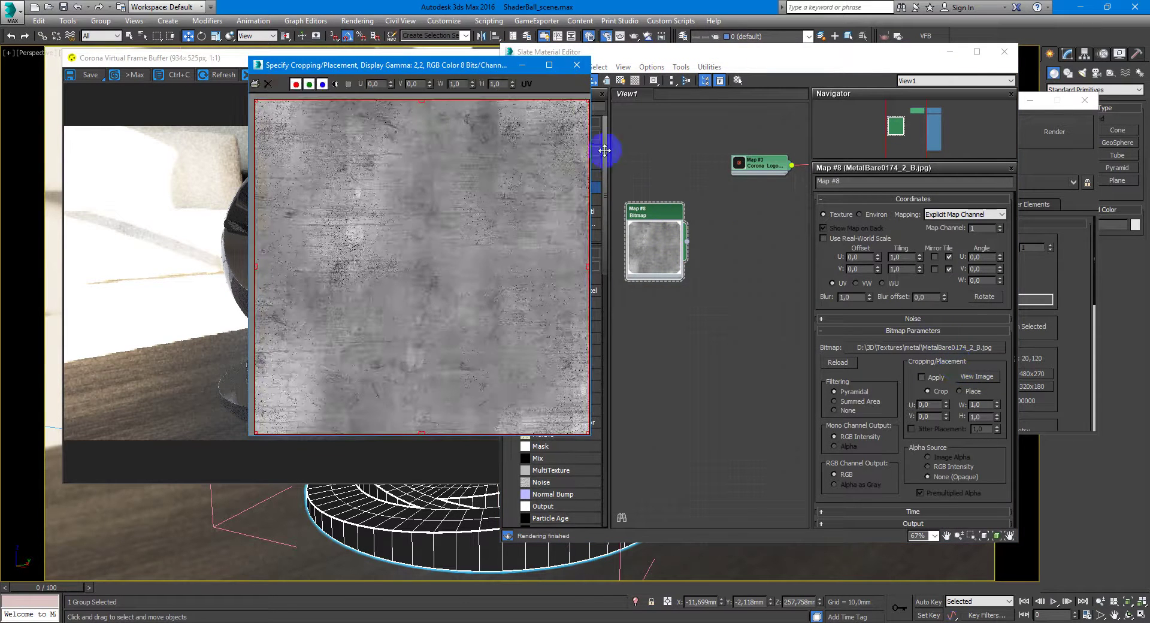
{"action": "left_click", "coordinate": [576, 65]}
Step: Wire the bitmap into Material #23's diffuse colour and insert an Output map between them
{"action": "middle_click_drag", "start_coordinate": [704, 241], "coordinate": [650, 268]}
{"action": "left_click_drag", "start_coordinate": [650, 268], "coordinate": [768, 231]}
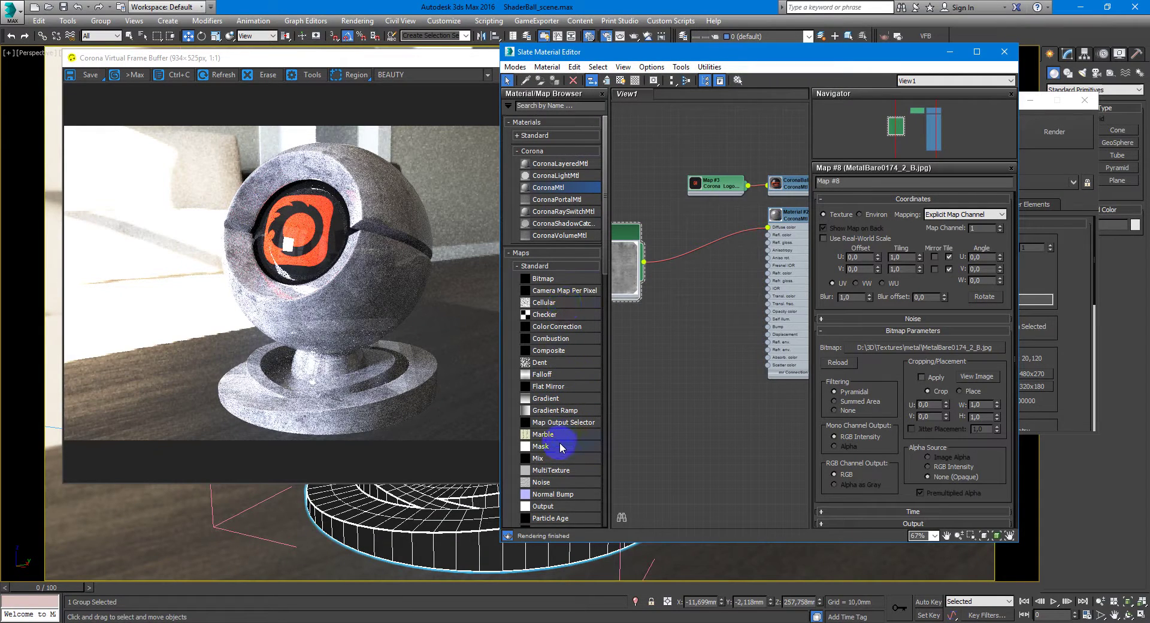
{"action": "left_click_drag", "start_coordinate": [545, 506], "coordinate": [719, 248]}
Step: Enable Map #11's colour-map curve and bend its top-right Bezier-corner point down to darken the texture
{"action": "left_click", "coordinate": [835, 254]}
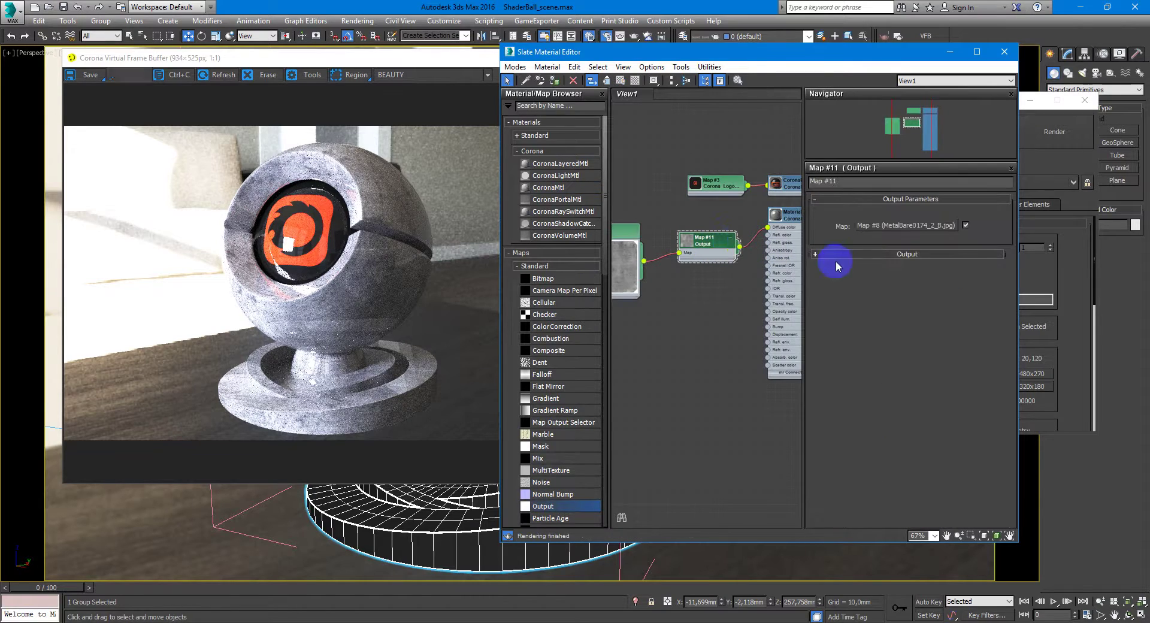
{"action": "left_click", "coordinate": [836, 311]}
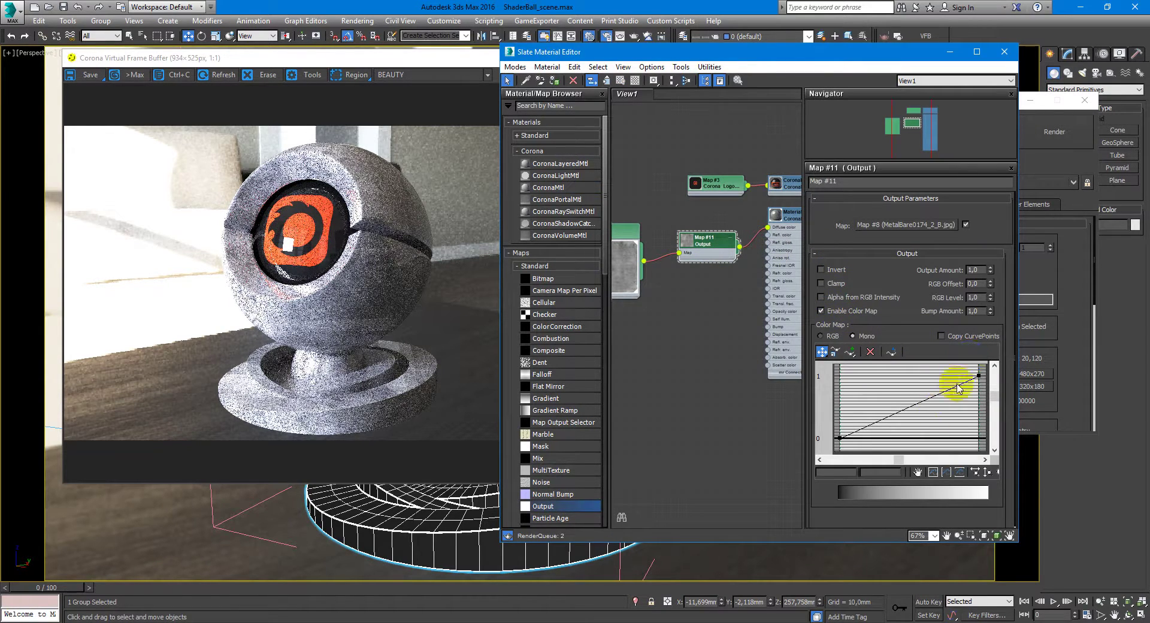
{"action": "right_click", "coordinate": [978, 375]}
{"action": "left_click", "coordinate": [994, 411]}
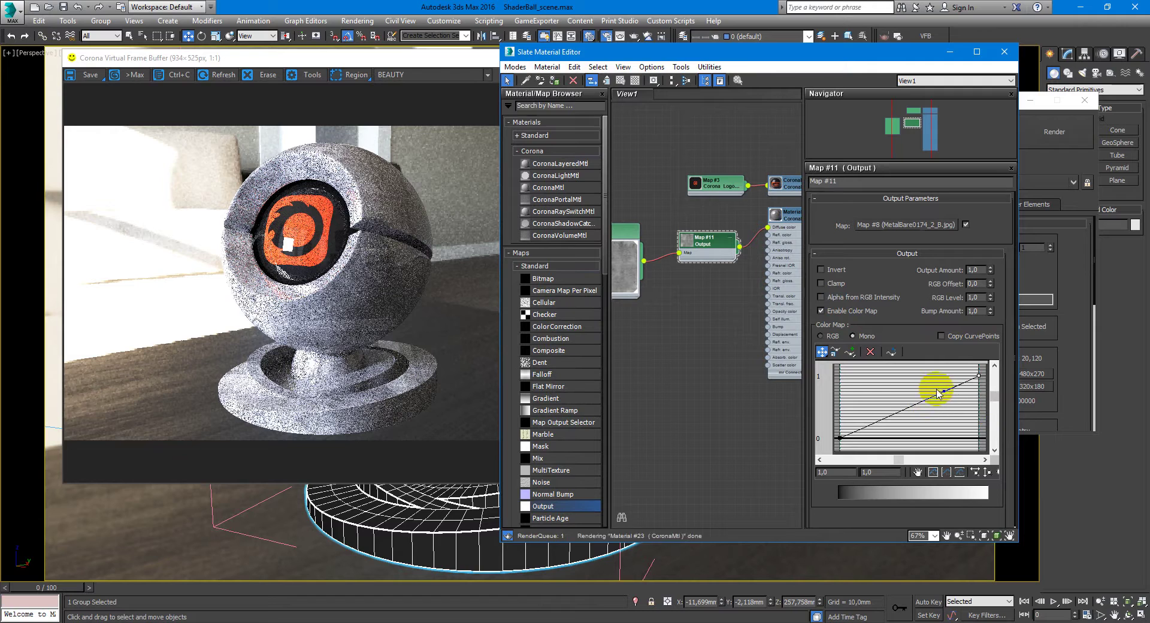
{"action": "left_click", "coordinate": [991, 370]}
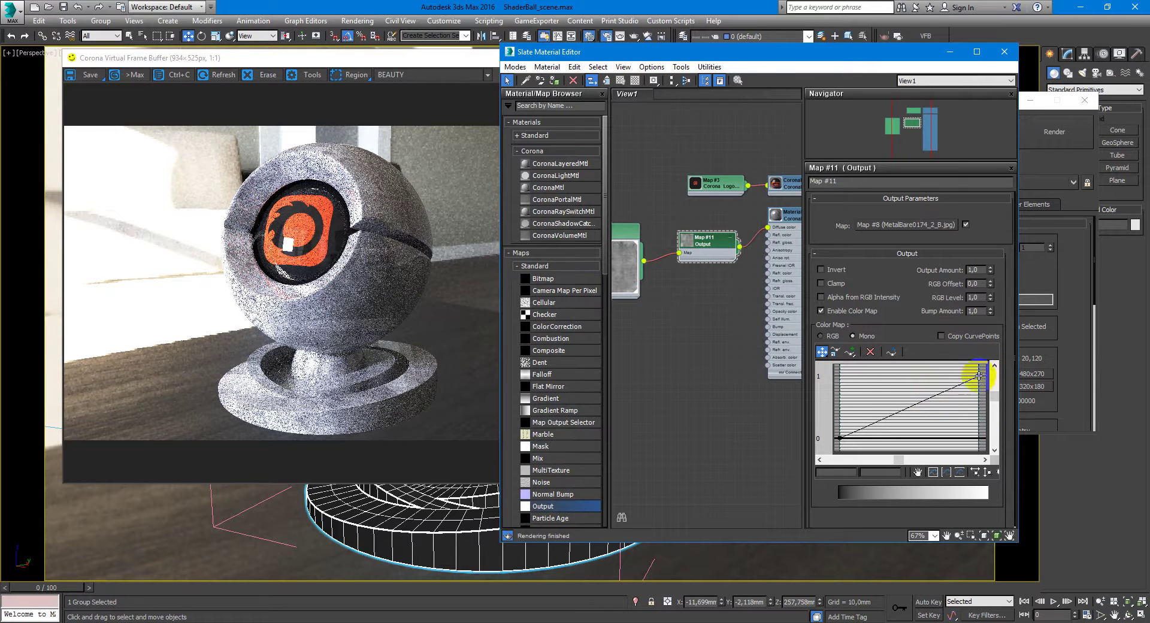
{"action": "left_click", "coordinate": [976, 376]}
{"action": "left_click_drag", "start_coordinate": [942, 392], "coordinate": [979, 440]}
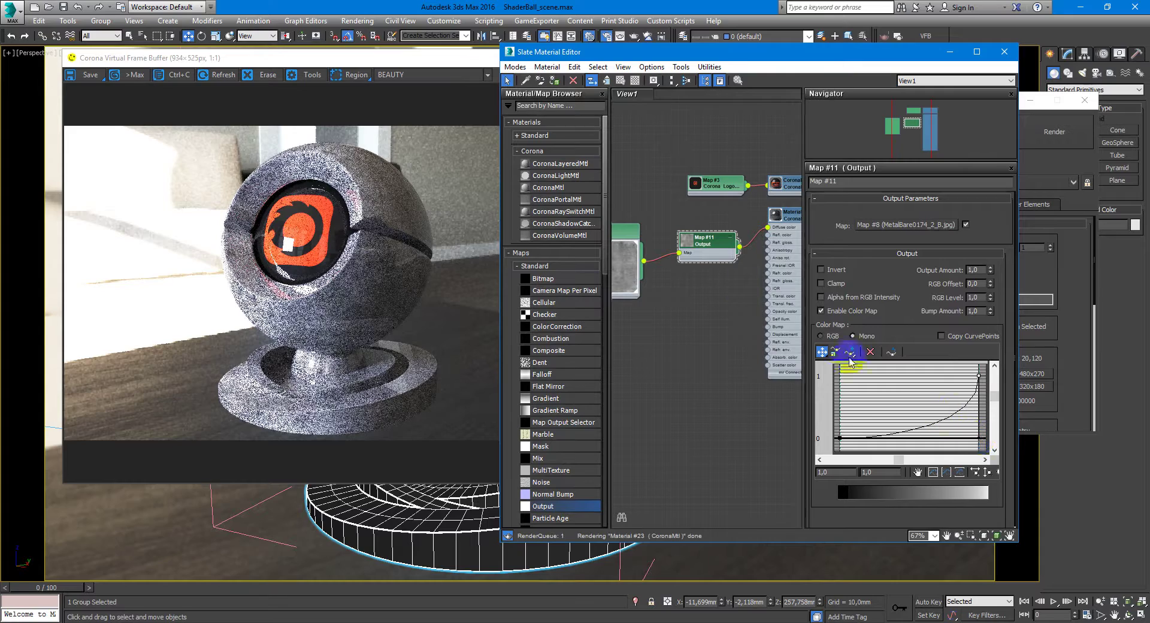
Step: Pull a new connection wire out of the bitmap node's output
{"action": "scroll", "coordinate": [706, 250], "scroll_direction": "up", "scroll_amount": 3}
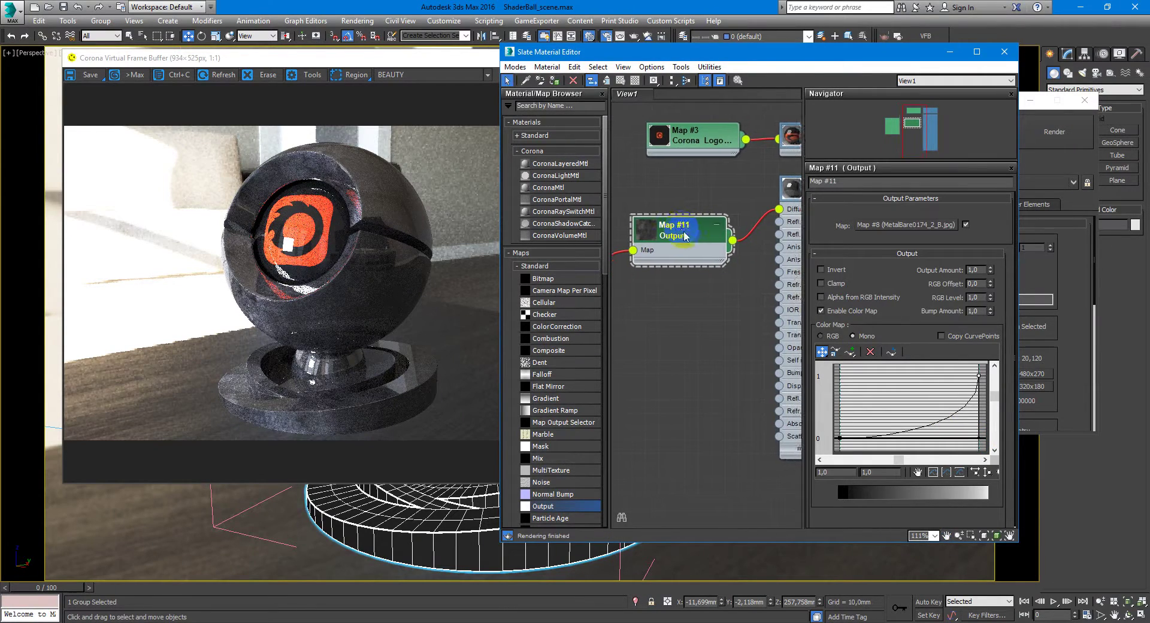
{"action": "scroll", "coordinate": [703, 250], "scroll_direction": "down", "scroll_amount": 2}
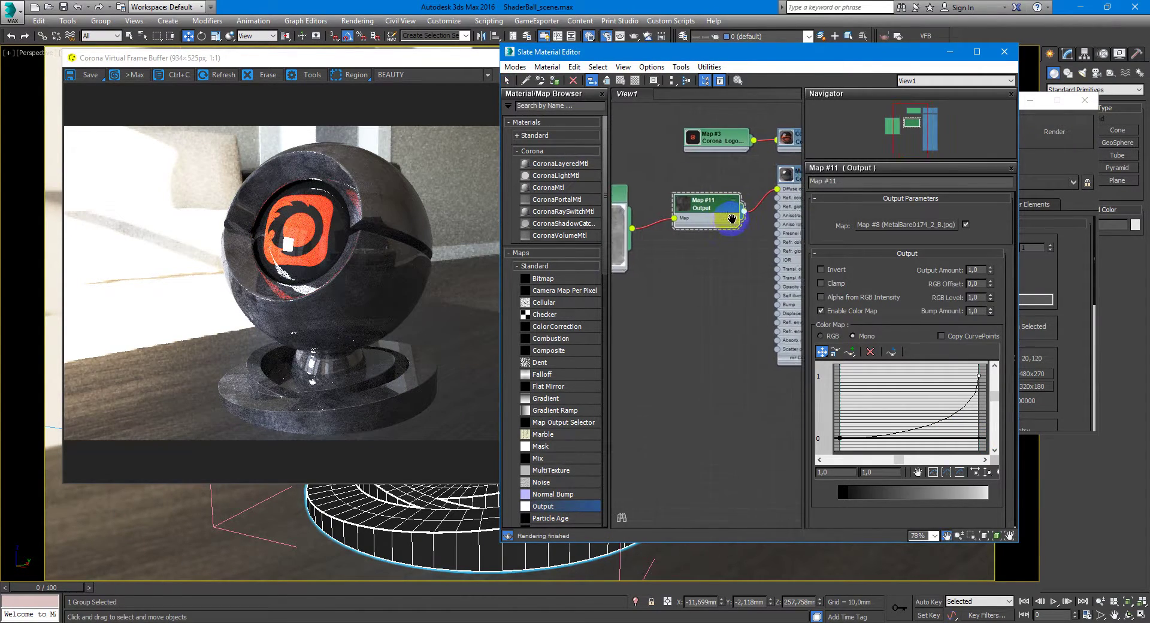
{"action": "scroll", "coordinate": [729, 222], "scroll_direction": "down", "scroll_amount": 1}
{"action": "left_click_drag", "start_coordinate": [636, 225], "coordinate": [671, 262]}
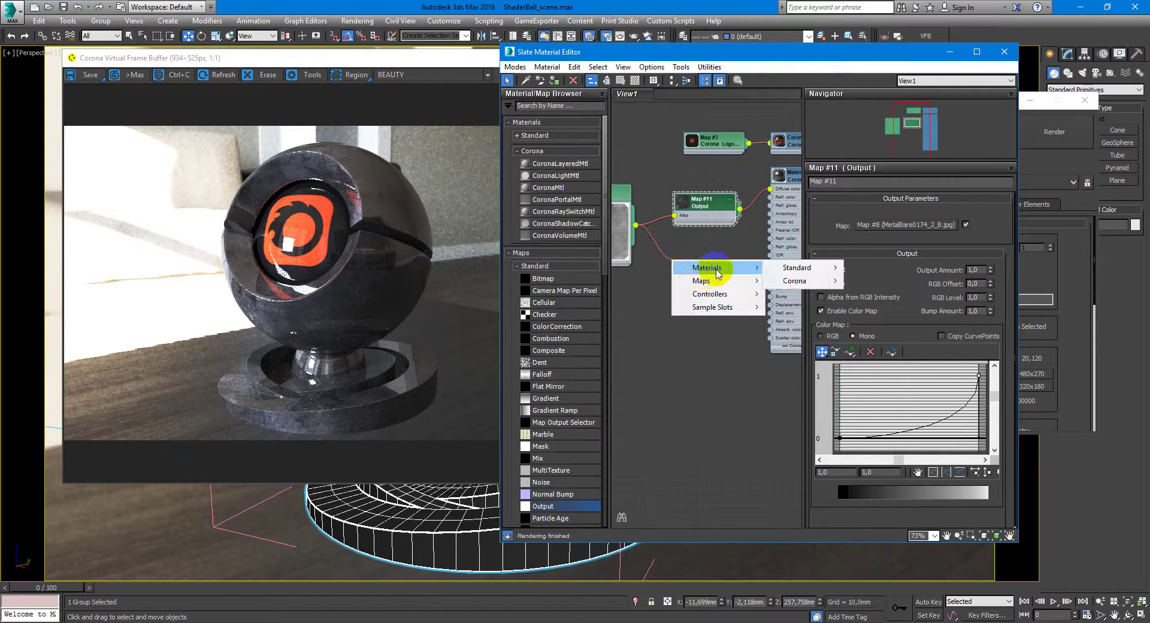
Step: Create Map #12, a Standard Output map fed by the bitmap, and place it below Map #11
{"action": "mouse_move", "coordinate": [722, 281]}
{"action": "mouse_move", "coordinate": [803, 281]}
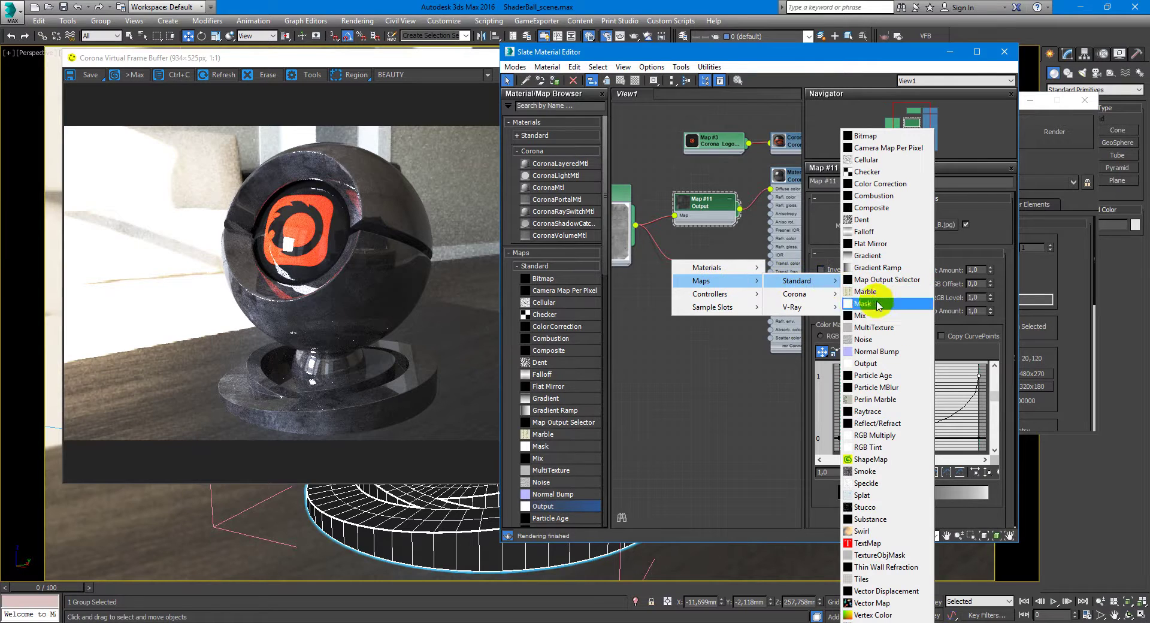
{"action": "left_click", "coordinate": [874, 364]}
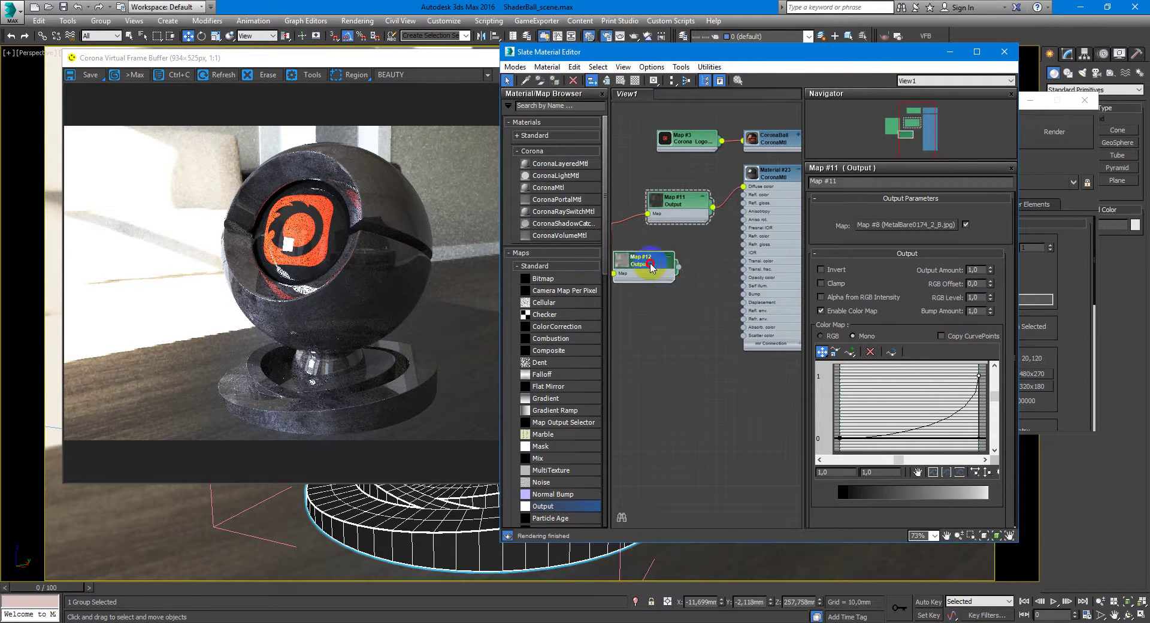
{"action": "left_click", "coordinate": [686, 250]}
{"action": "left_click_drag", "start_coordinate": [685, 250], "coordinate": [681, 249]}
Step: Move the bitmap node left and wire Map #12 into Material #23's reflection glossiness
{"action": "left_click_drag", "start_coordinate": [618, 177], "coordinate": [595, 185]}
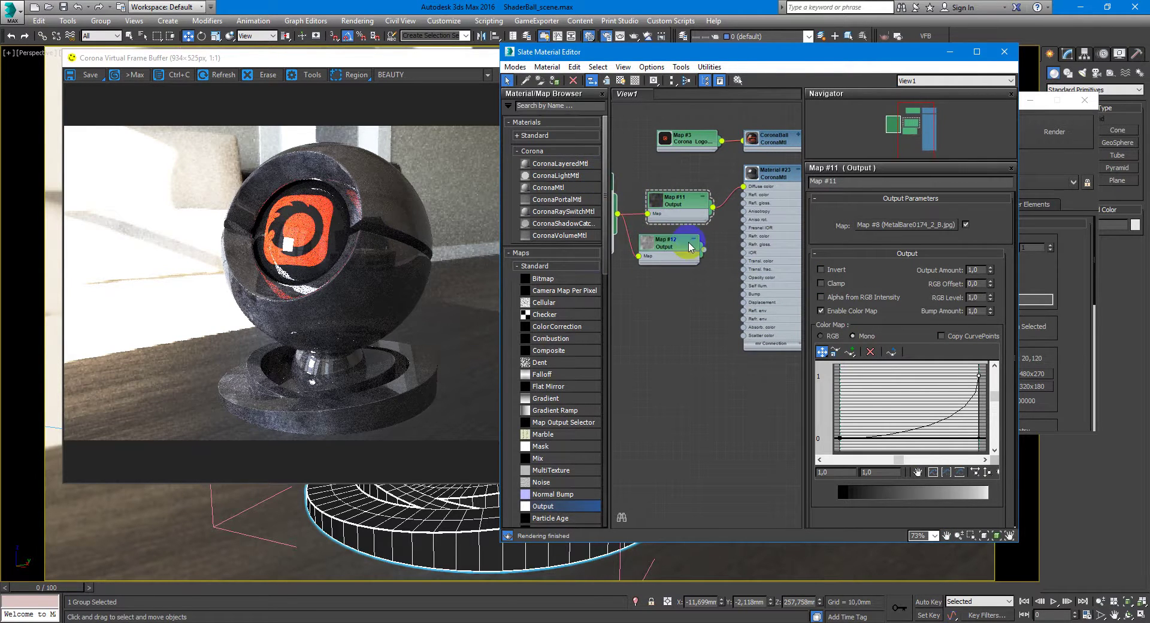
{"action": "left_click_drag", "start_coordinate": [707, 252], "coordinate": [744, 203]}
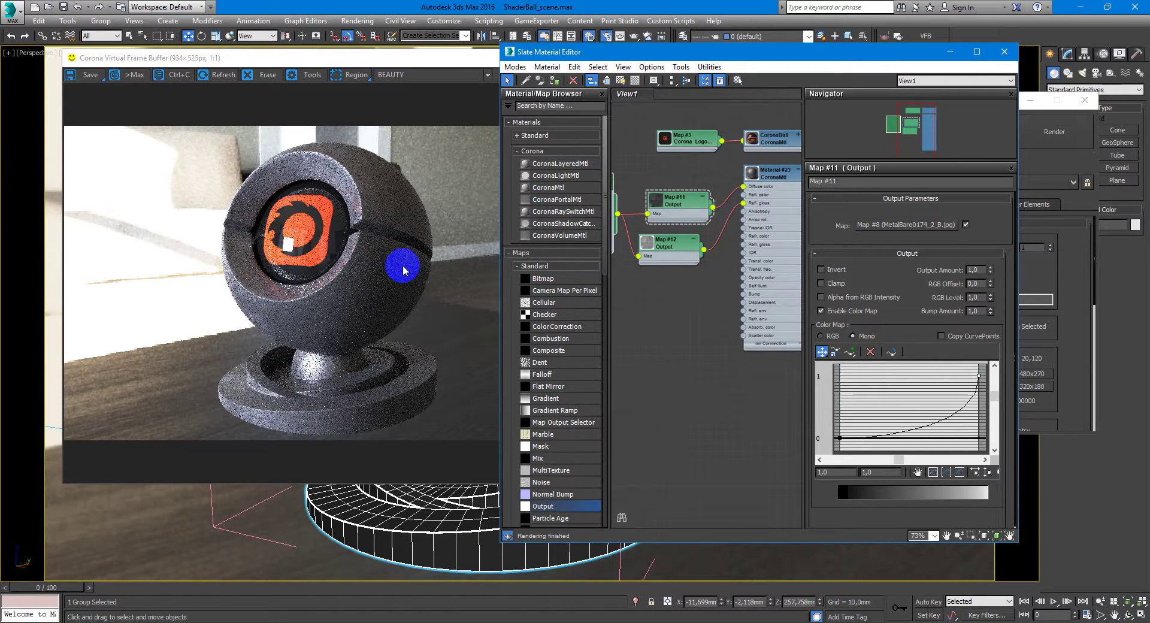
{"action": "left_click", "coordinate": [671, 244]}
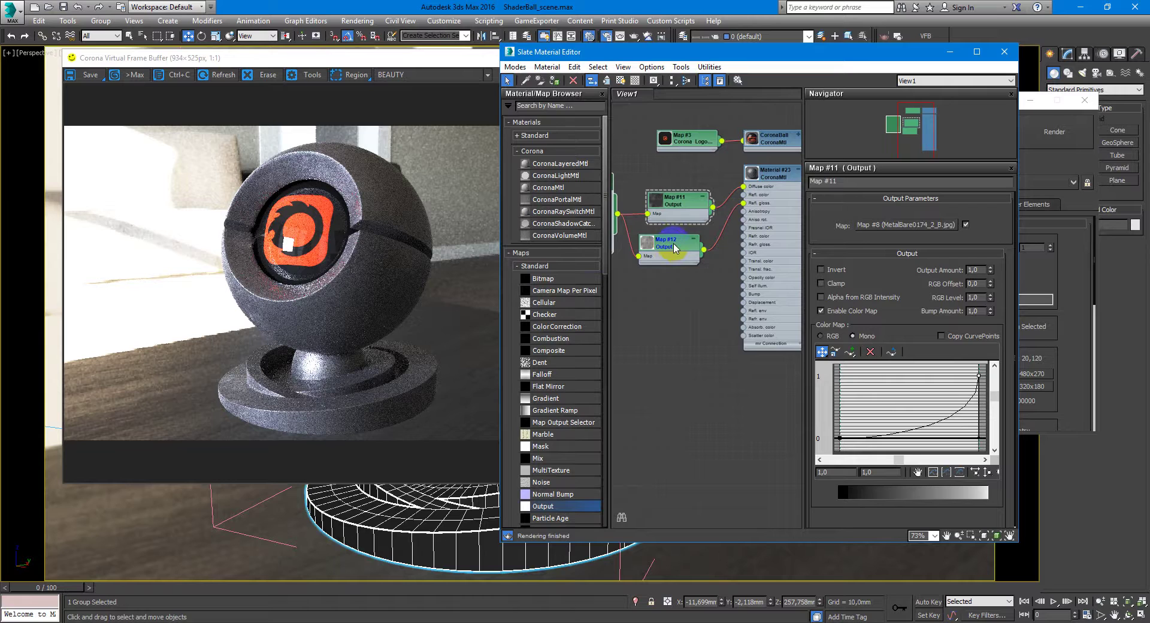
Step: Give Map #12 an RGB Offset of -1,0 and an RGB Level of 5,0
{"action": "left_click", "coordinate": [675, 248]}
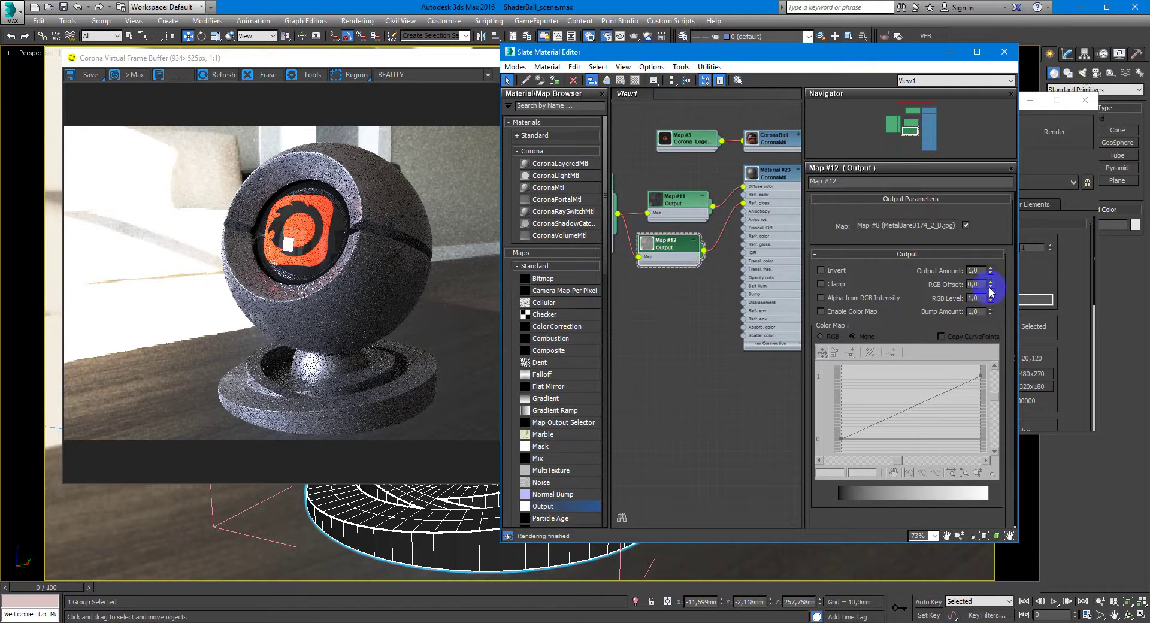
{"action": "left_click_drag", "start_coordinate": [982, 284], "coordinate": [924, 284]}
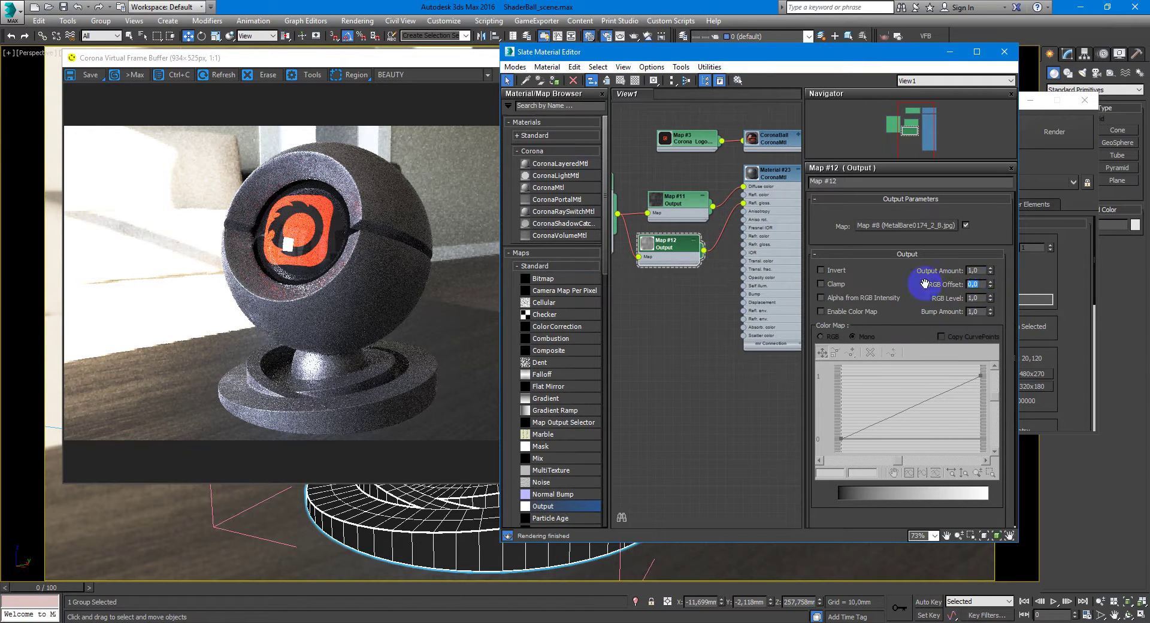
{"action": "type", "text": "-1"}
{"action": "key", "text": "Tab"}
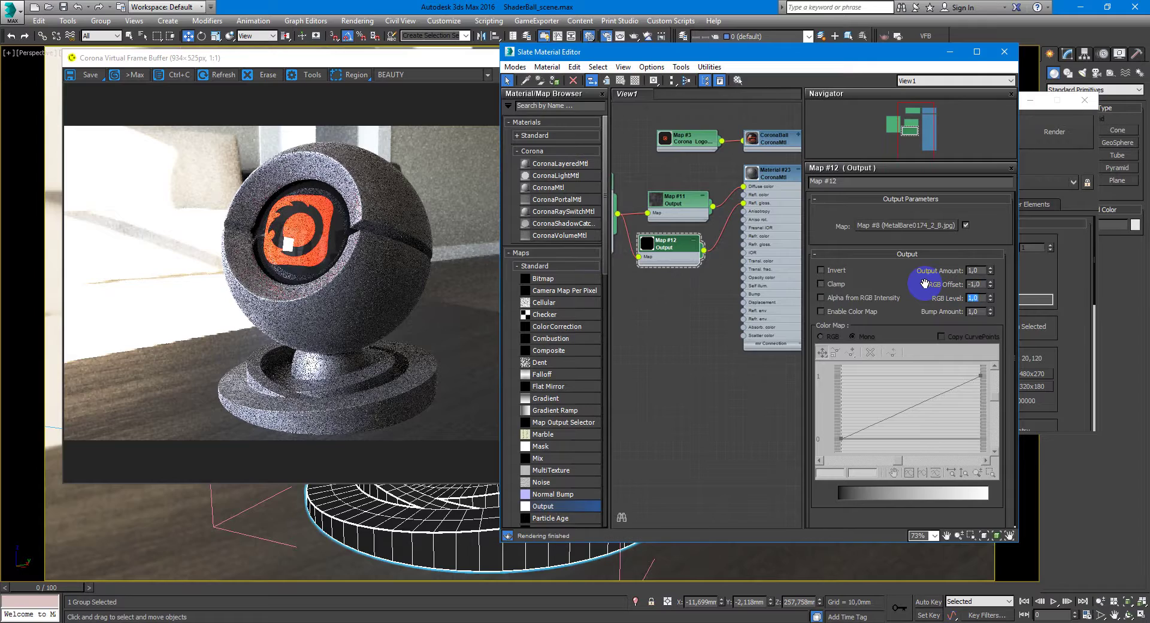
{"action": "type", "text": "7"}
{"action": "key", "text": "Return"}
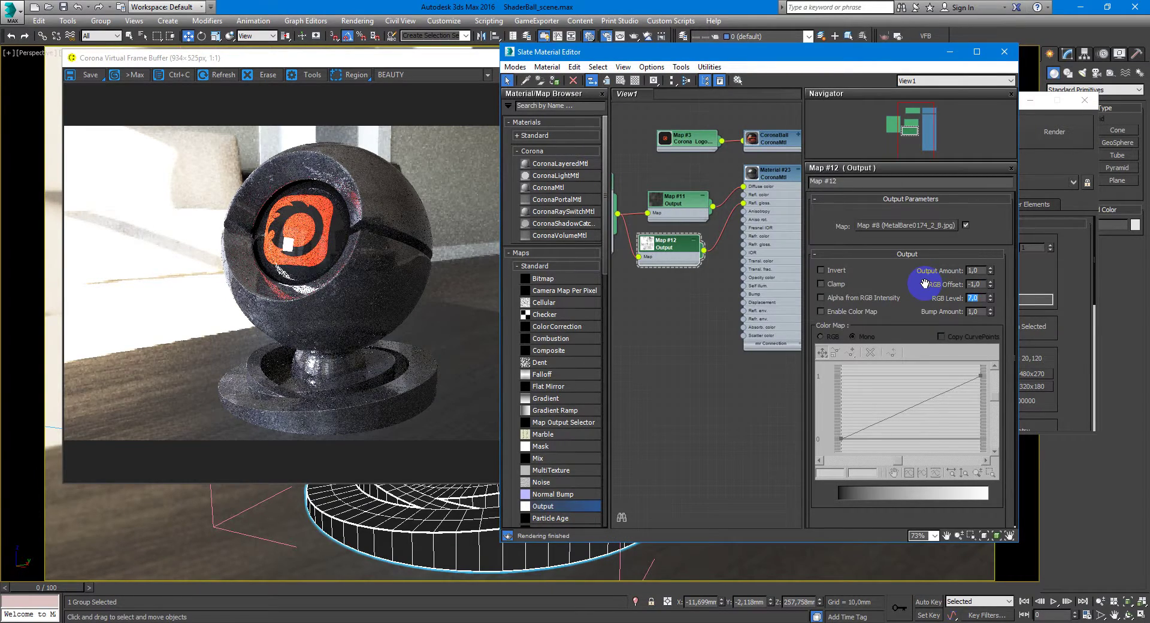
{"action": "type", "text": "5"}
{"action": "key", "text": "Return"}
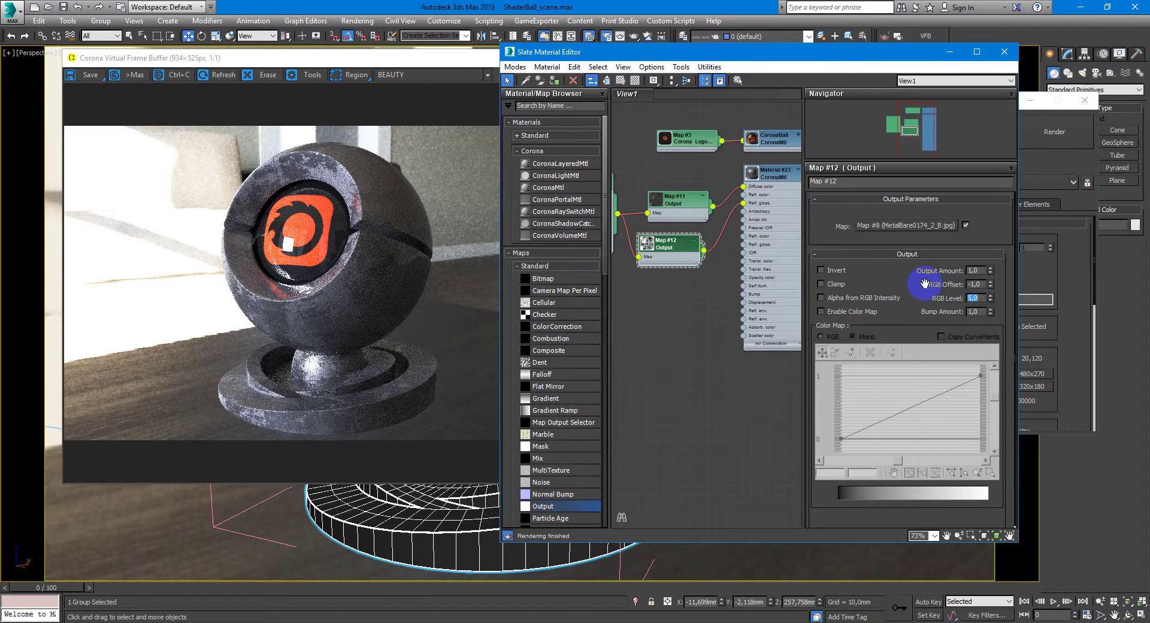
{"action": "left_click", "coordinate": [775, 173]}
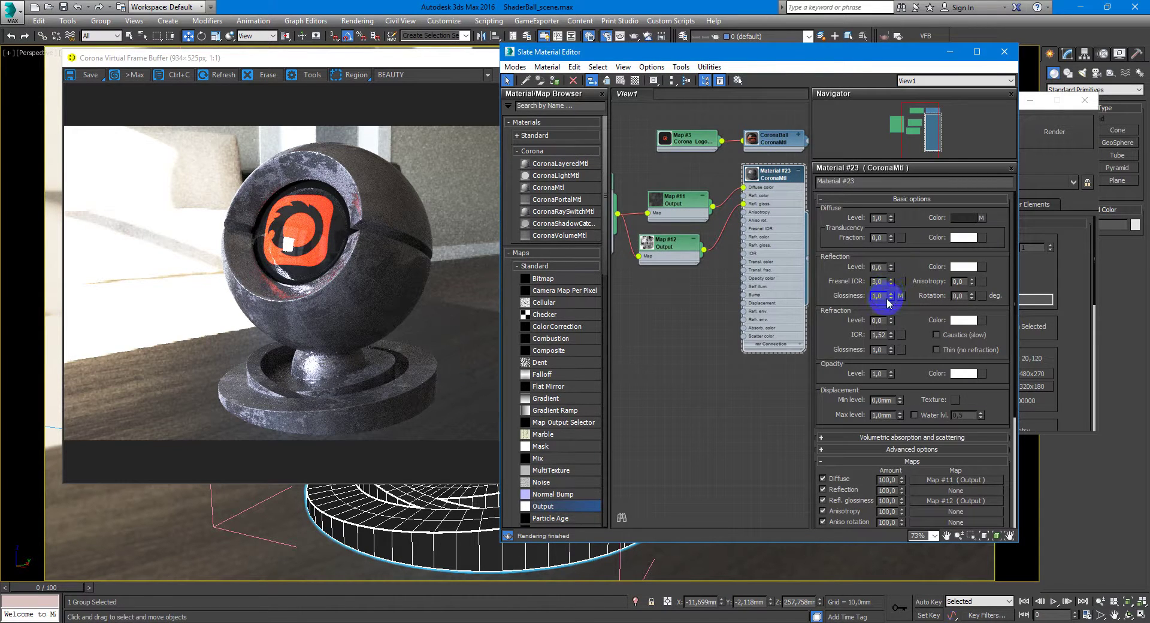
Step: Set Material #23's base reflection glossiness to 0,5
{"action": "left_click", "coordinate": [869, 297]}
{"action": "type", "text": ",5"}
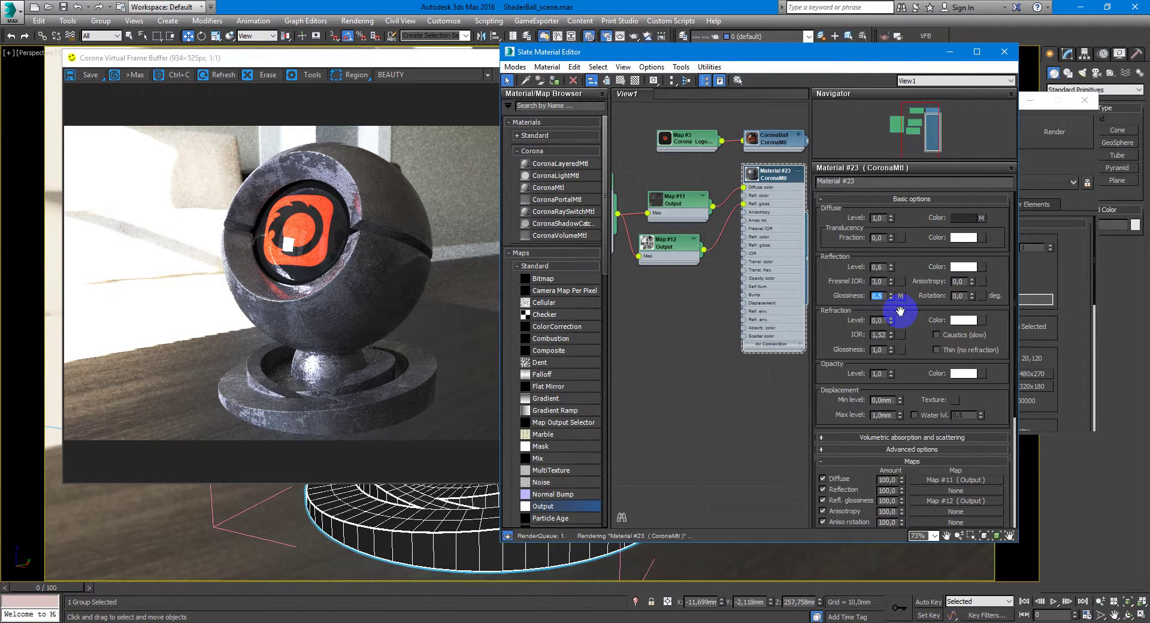
{"action": "key", "text": "Return"}
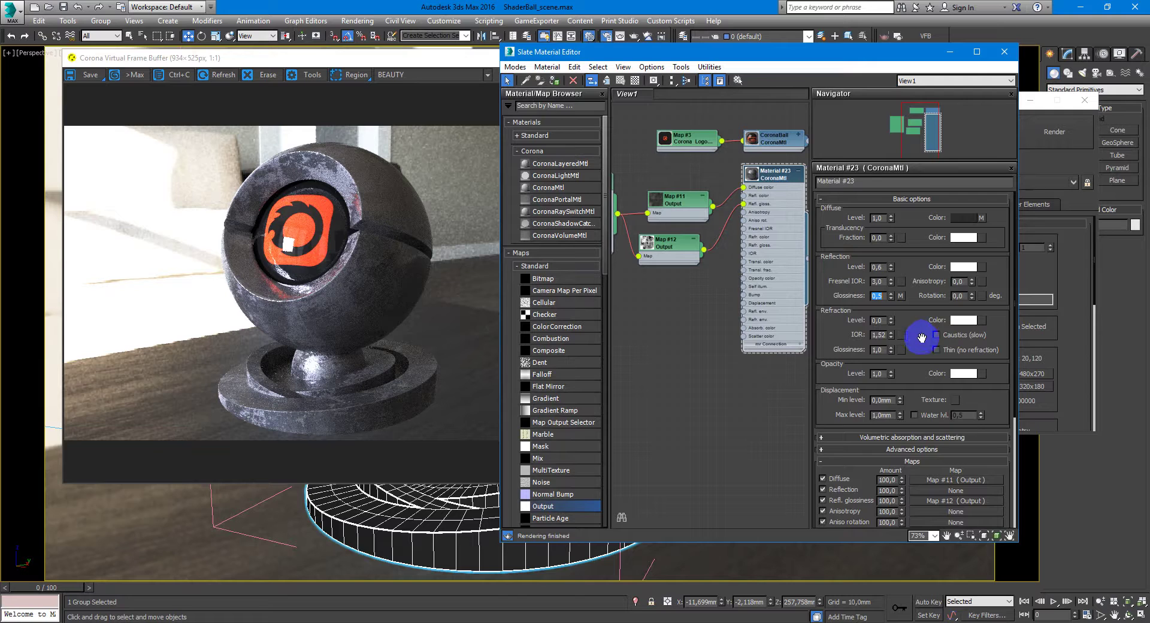
Step: Set the Refl. glossiness map amount to 80 in the Maps rollout
{"action": "left_click_drag", "start_coordinate": [920, 337], "coordinate": [917, 283]}
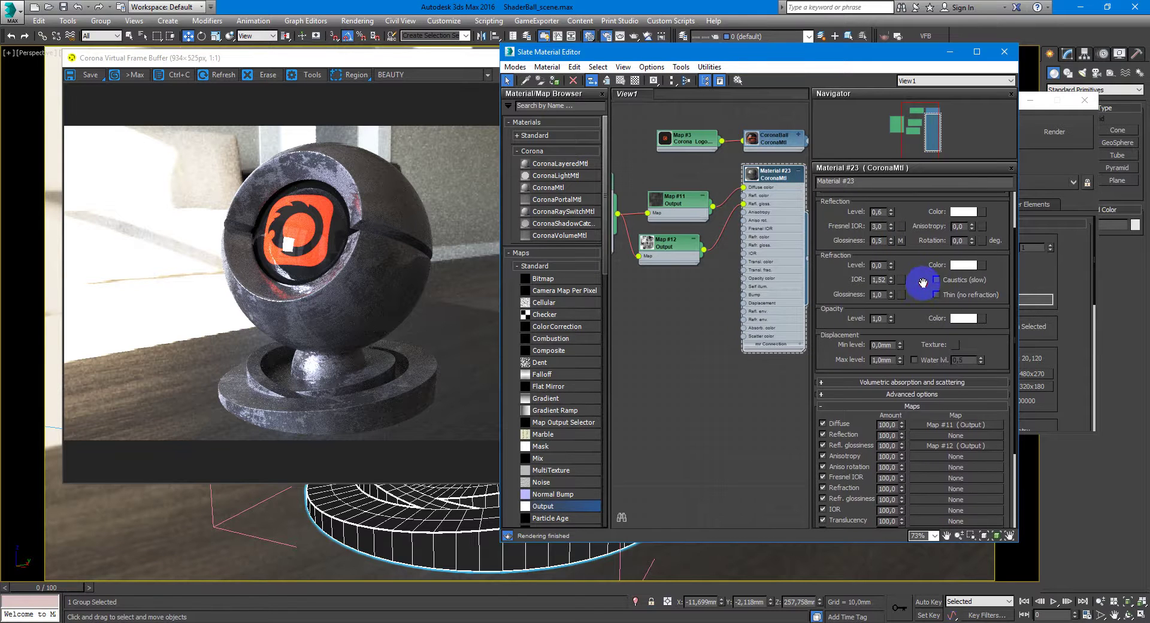
{"action": "double_click", "coordinate": [885, 445]}
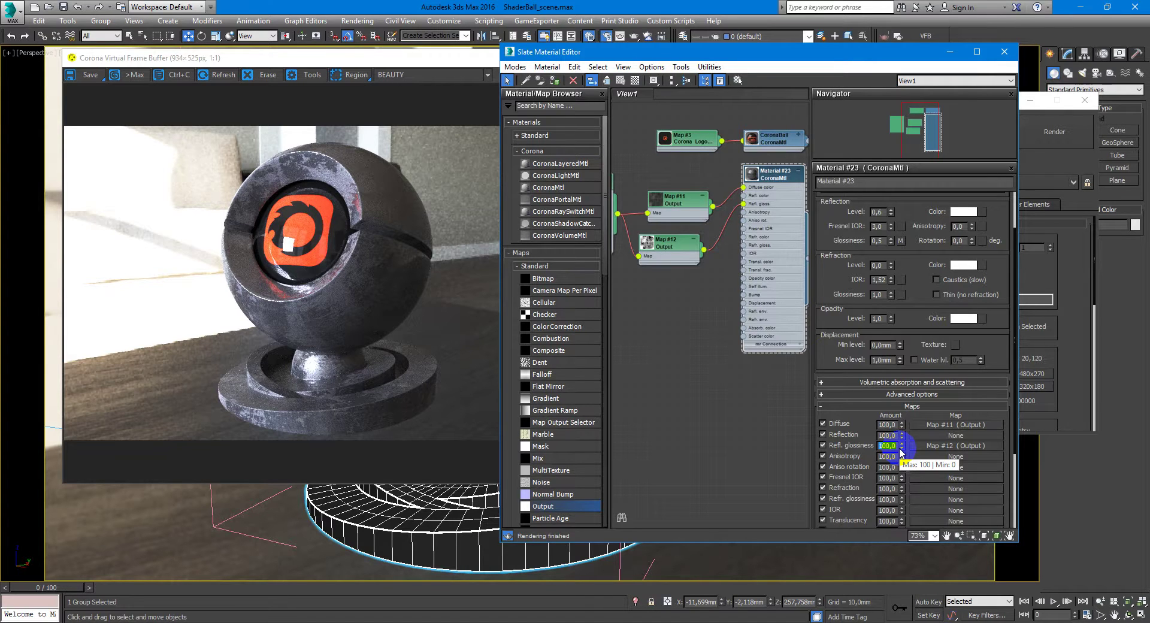
{"action": "type", "text": "80"}
{"action": "key", "text": "Return"}
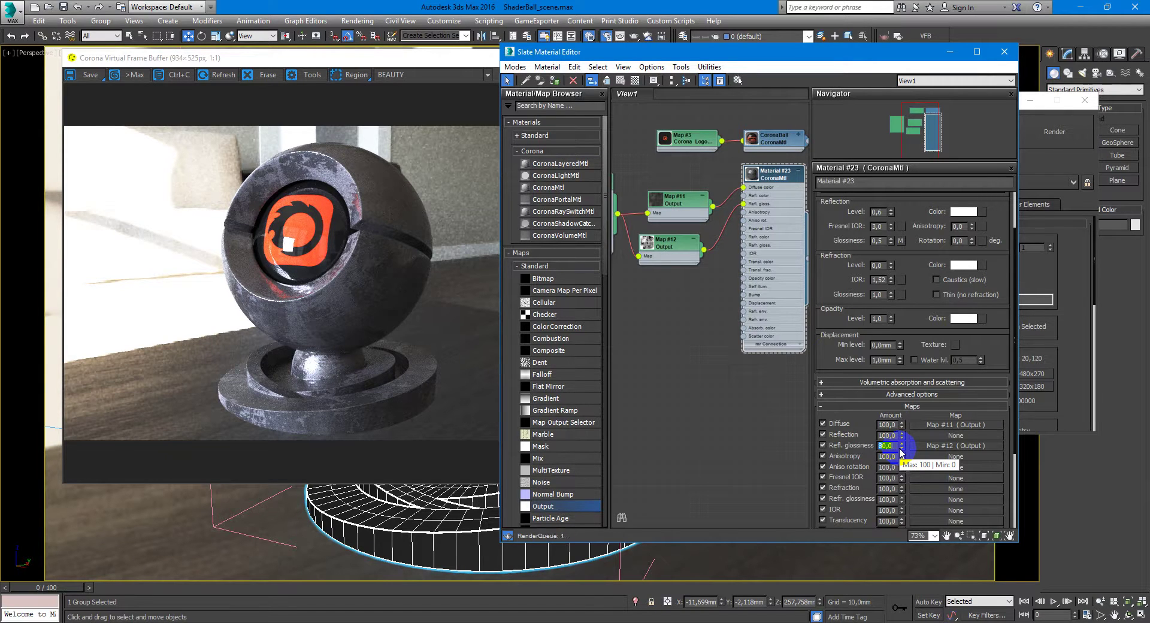